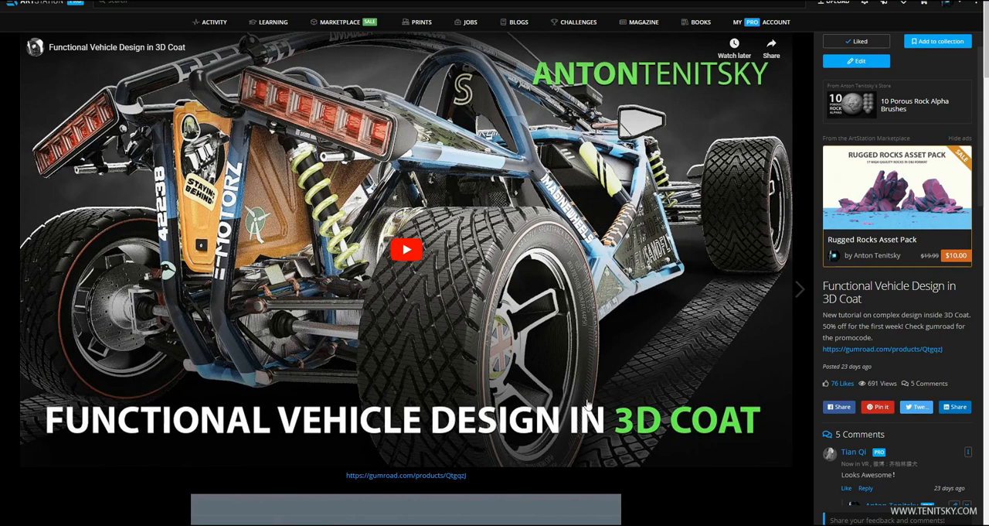
# Look through the vehicle renders on the Functional Vehicle Design in 3D Coat project page
pyautogui.scroll(-10, 628, 398)
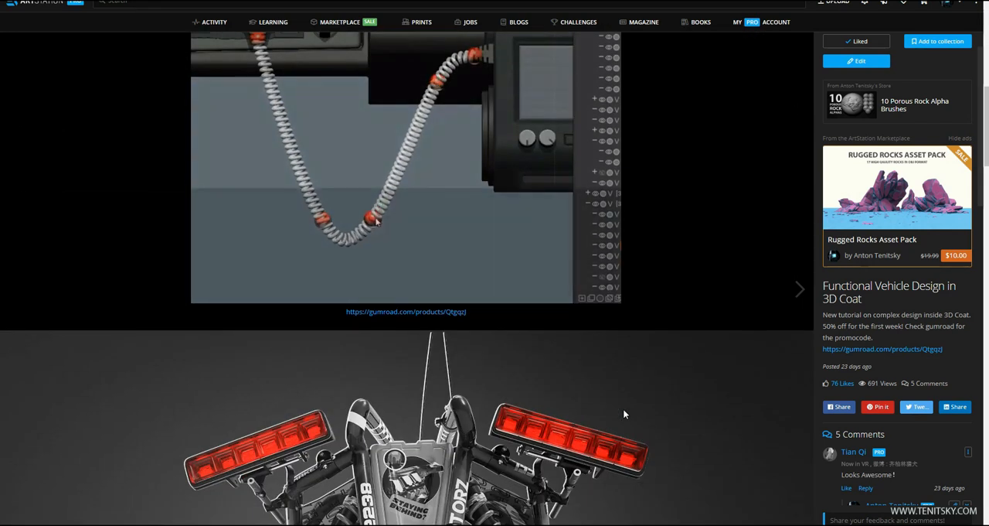
pyautogui.scroll(-4, 624, 414)
pyautogui.scroll(-2, 618, 419)
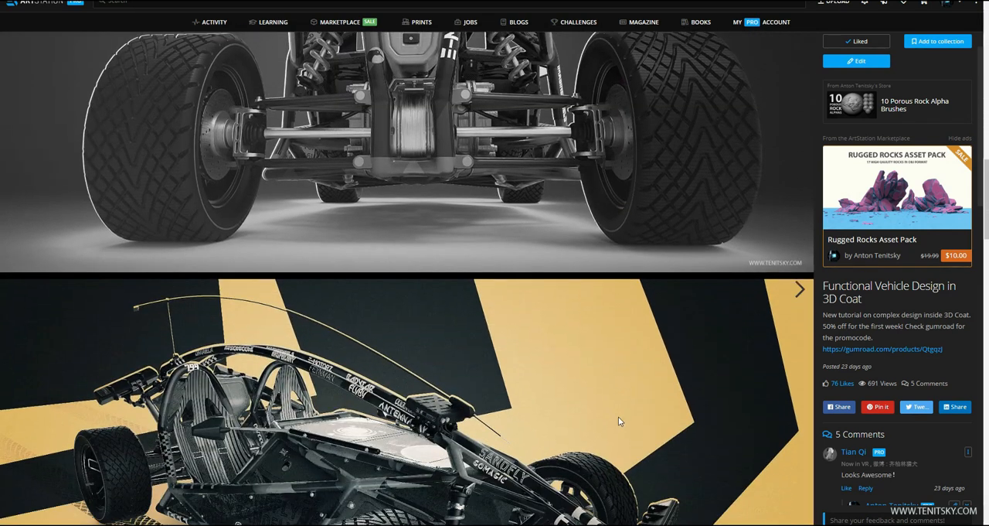
pyautogui.scroll(-3, 615, 424)
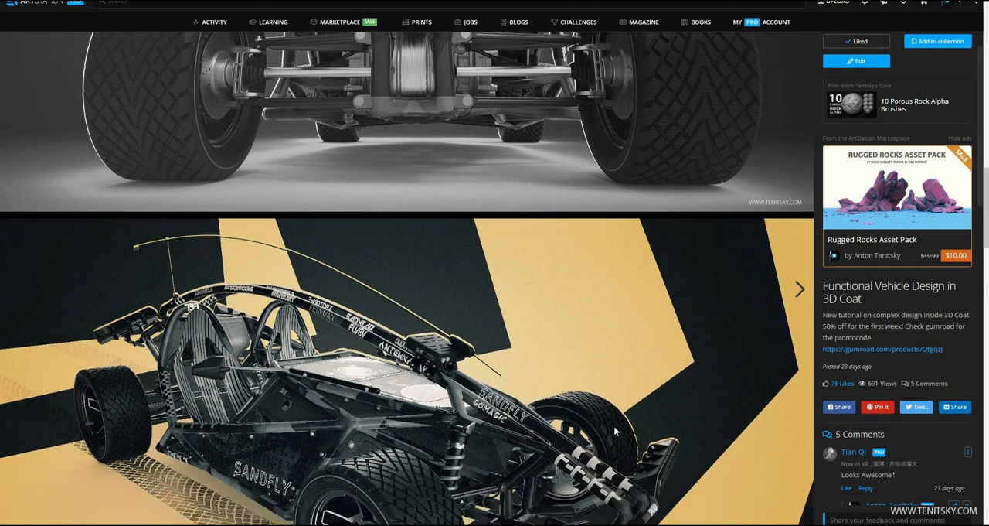
pyautogui.scroll(-3, 602, 428)
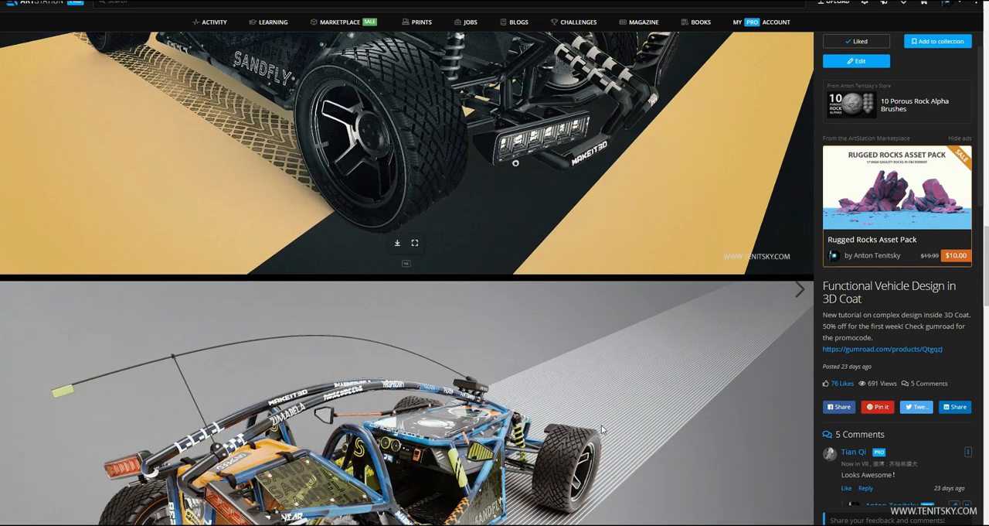
pyautogui.scroll(-3, 593, 430)
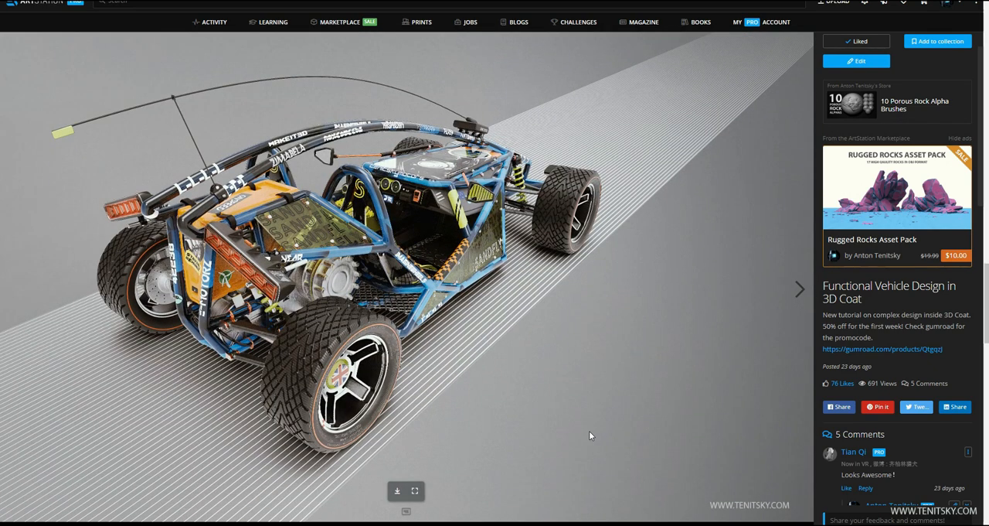
pyautogui.scroll(-3, 589, 430)
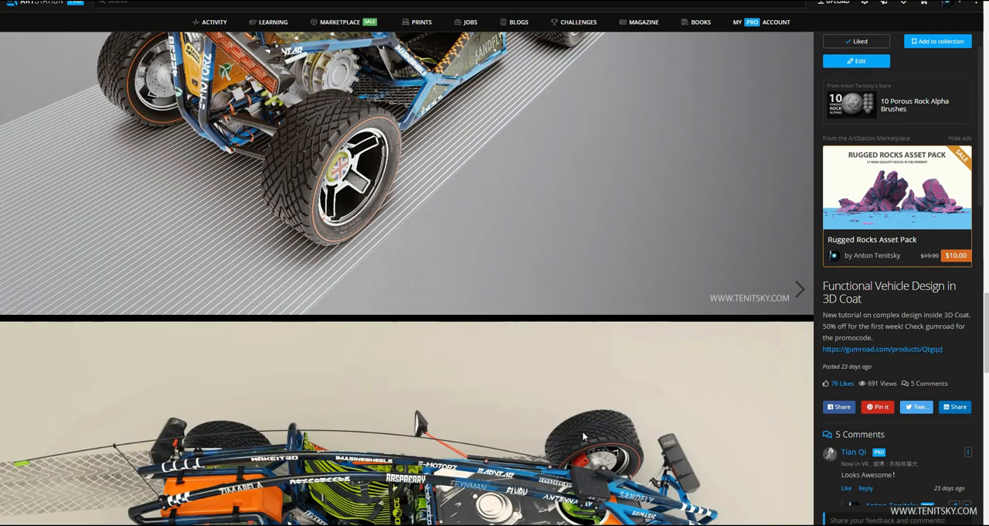
pyautogui.scroll(-3, 582, 430)
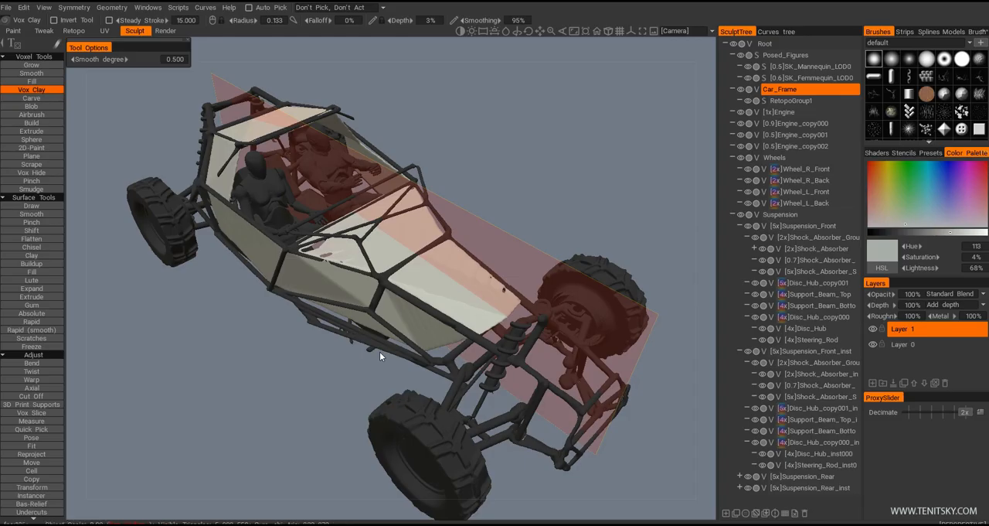
# Switch to 3D Coat and export the entire buggy scene
pyautogui.moveTo(357, 371); pyautogui.dragTo(187, 265)
pyautogui.click(6, 7)
pyautogui.moveTo(60, 159)
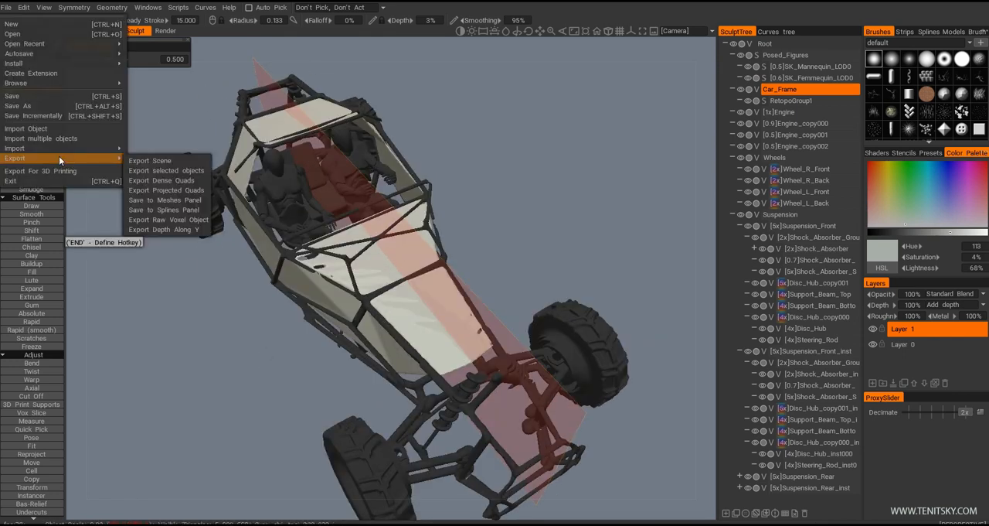
pyautogui.click(170, 160)
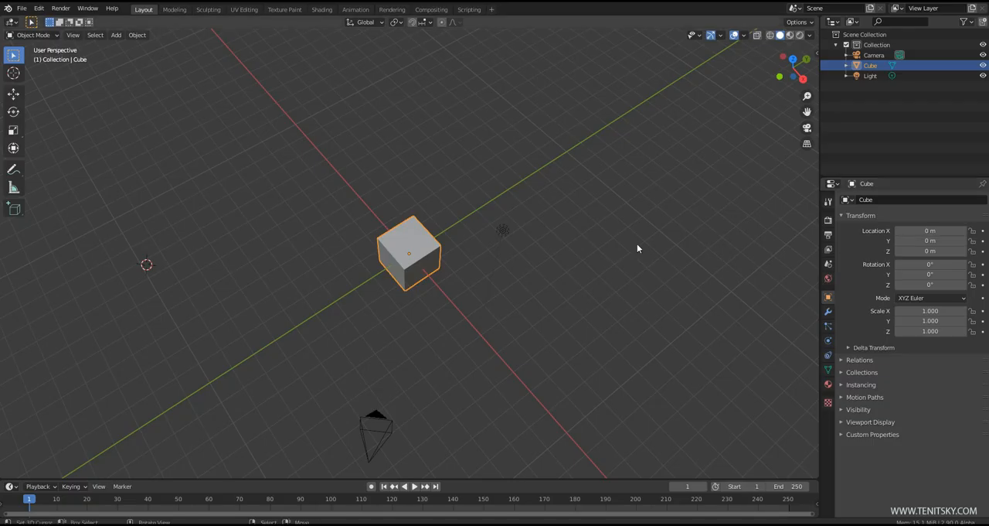
# Switch to Blender and import the exported buggy_simple model as a Wavefront (.obj) file
pyautogui.moveTo(518, 285); pyautogui.dragTo(503, 301, button='middle')
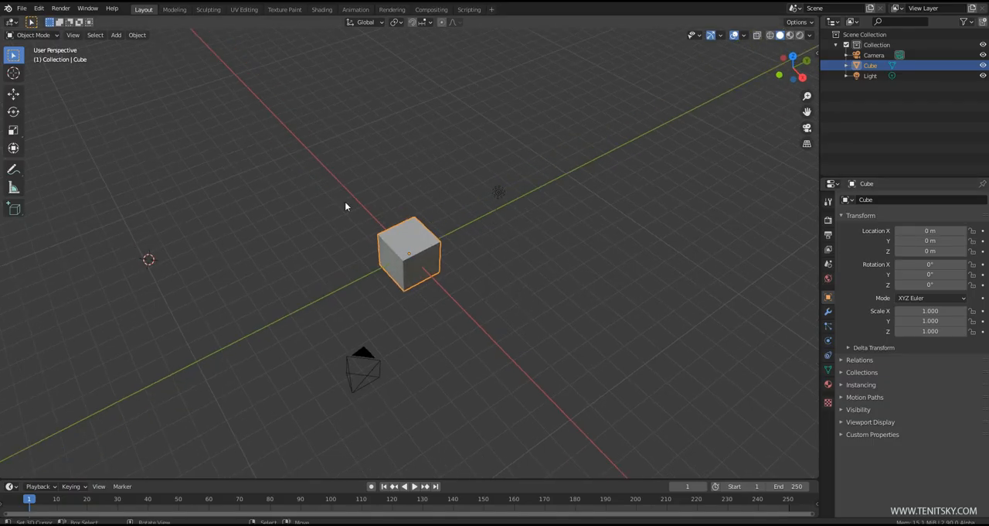
pyautogui.click(22, 8)
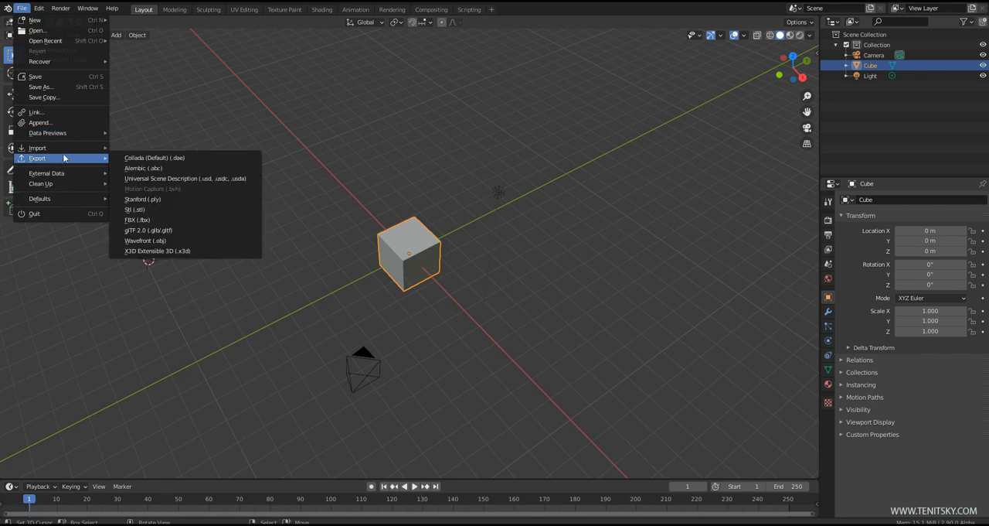
pyautogui.moveTo(71, 148)
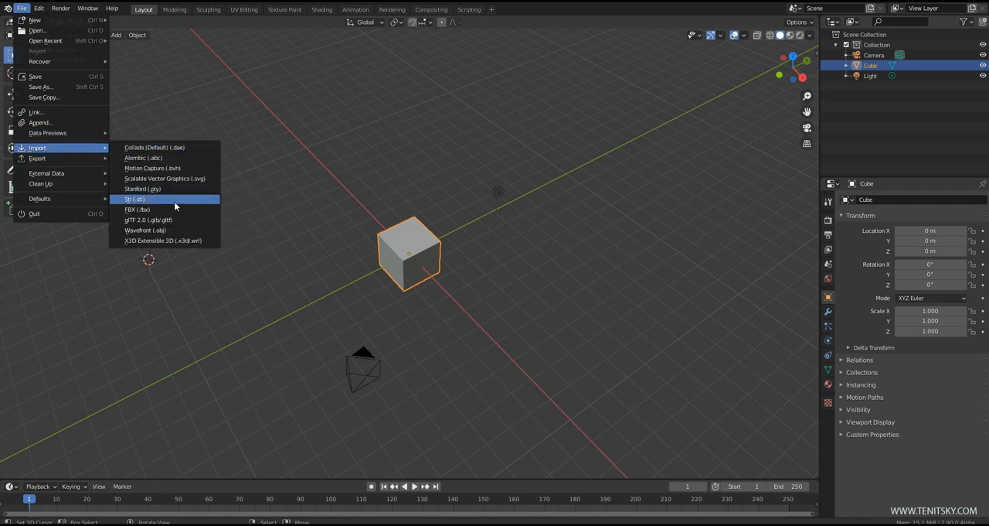
pyautogui.click(169, 230)
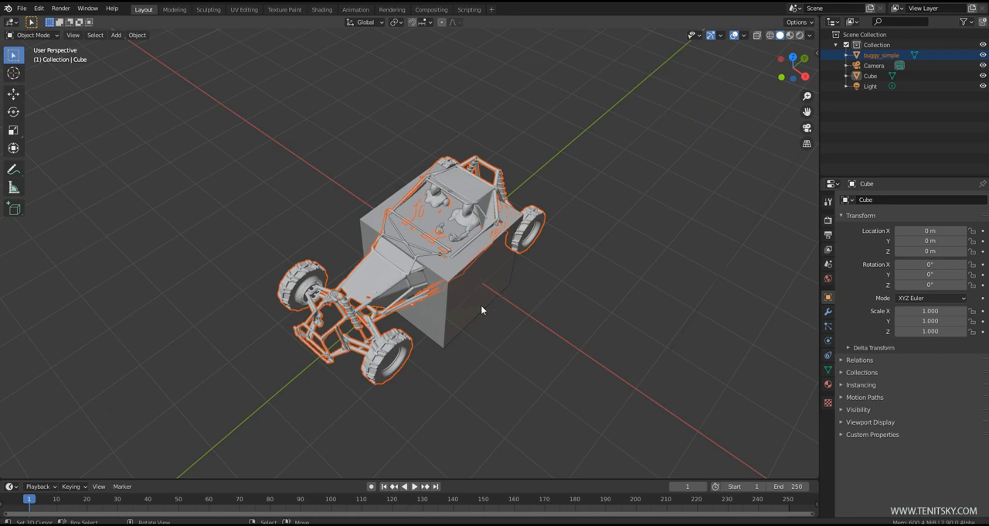
# Show the active object's transform values and dimensions in the 3D viewport
pyautogui.moveTo(481, 310); pyautogui.dragTo(522, 323, button='middle')
pyautogui.moveTo(614, 344); pyautogui.dragTo(574, 356, button='middle')
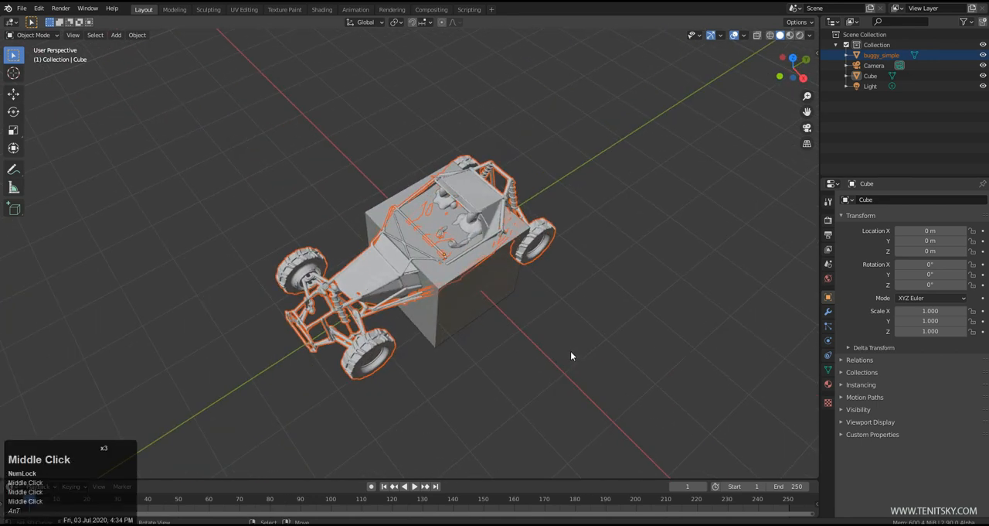
pyautogui.moveTo(495, 344); pyautogui.dragTo(518, 348, button='middle')
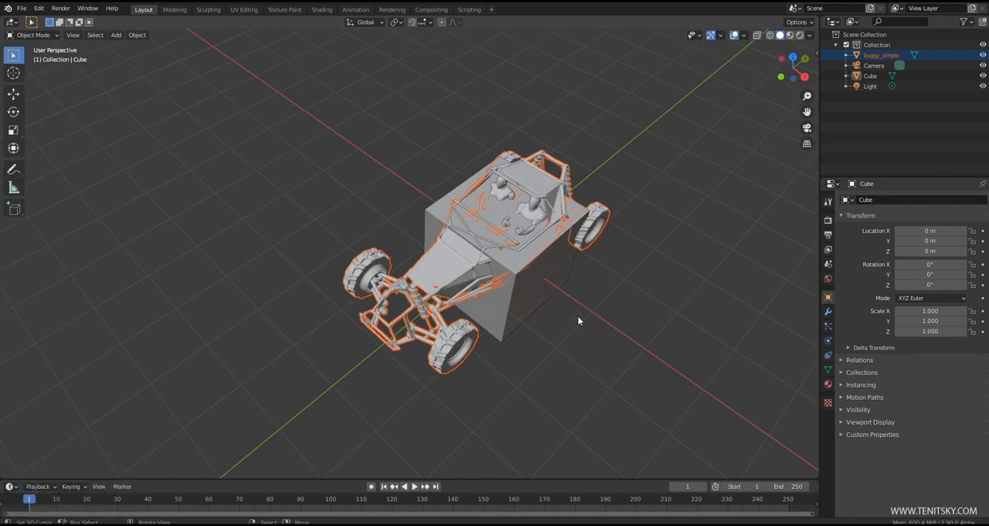
pyautogui.moveTo(573, 320)
pyautogui.mouseDown(button='middle')
pyautogui.moveTo(500, 340)
pyautogui.moveTo(471, 313)
pyautogui.moveTo(554, 315)
pyautogui.mouseUp(button='middle')
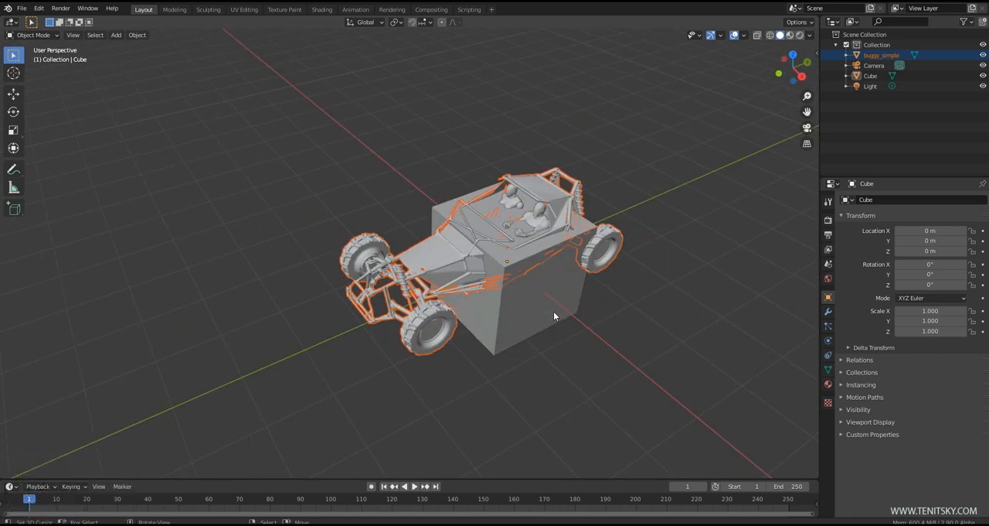
pyautogui.moveTo(557, 314); pyautogui.dragTo(534, 312, button='middle')
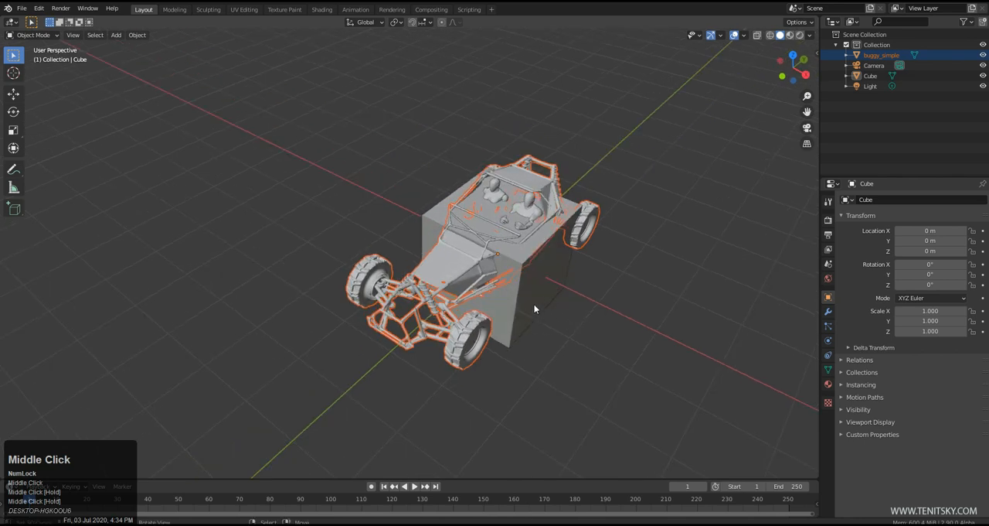
pyautogui.click(816, 51)
# Delete the default cube that intersects the imported buggy
pyautogui.moveTo(456, 279); pyautogui.dragTo(498, 292, button='middle')
pyautogui.scroll(2, 461, 289)
pyautogui.rightClick(492, 304)
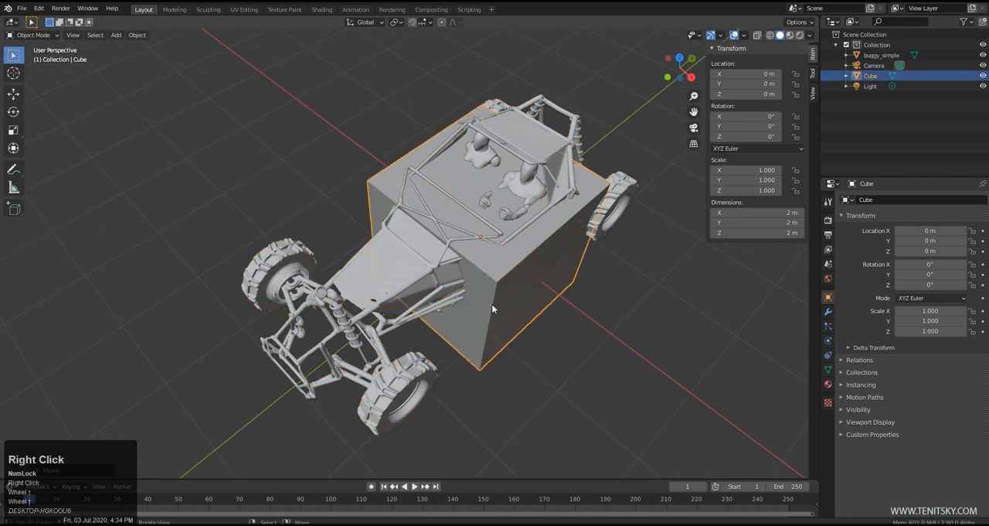
pyautogui.rightClick(411, 303)
pyautogui.moveTo(638, 315); pyautogui.dragTo(648, 276, button='middle')
pyautogui.keyDown('shift'); pyautogui.moveTo(533, 299); pyautogui.dragTo(534, 307, button='middle'); pyautogui.keyUp('shift')
pyautogui.moveTo(429, 276); pyautogui.dragTo(480, 279, button='middle')
pyautogui.rightClick(510, 303)
pyautogui.press('Delete')
# Select the imported buggy and examine its cockpit, seated figures and overall dimensions
pyautogui.scroll(4, 464, 239)
pyautogui.rightClick(470, 220)
pyautogui.scroll(-6, 470, 221)
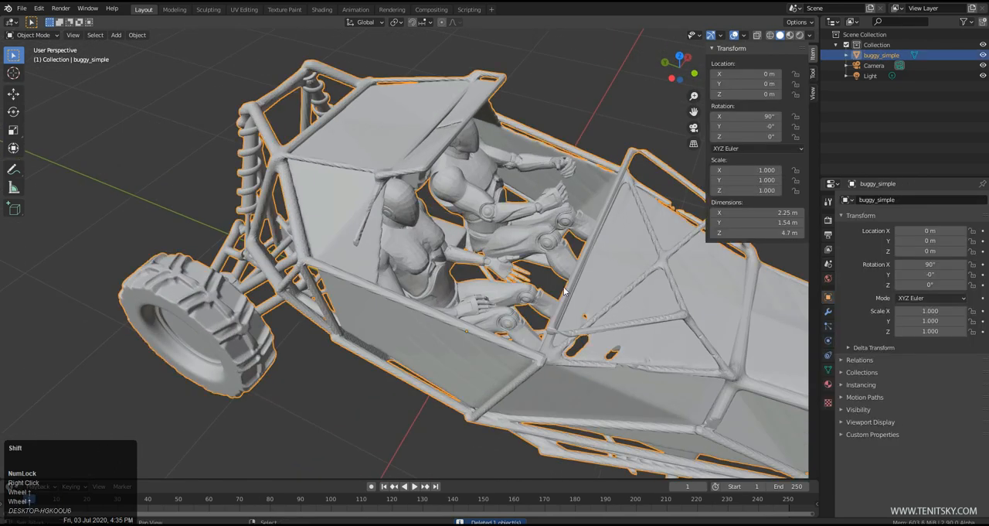
pyautogui.moveTo(470, 224); pyautogui.dragTo(464, 325, button='middle')
pyautogui.keyDown('shift'); pyautogui.moveTo(565, 394); pyautogui.dragTo(548, 307, button='middle'); pyautogui.keyUp('shift')
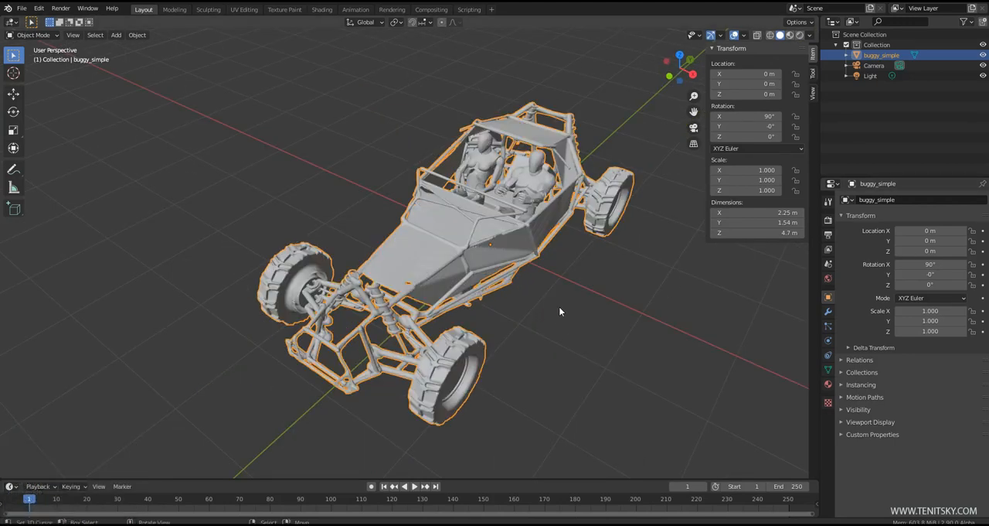
# Add a plane mesh to the scene as ground for the buggy
pyautogui.moveTo(546, 347); pyautogui.dragTo(519, 346, button='middle')
pyautogui.hotkey('shift', 'a')
pyautogui.moveTo(529, 323)
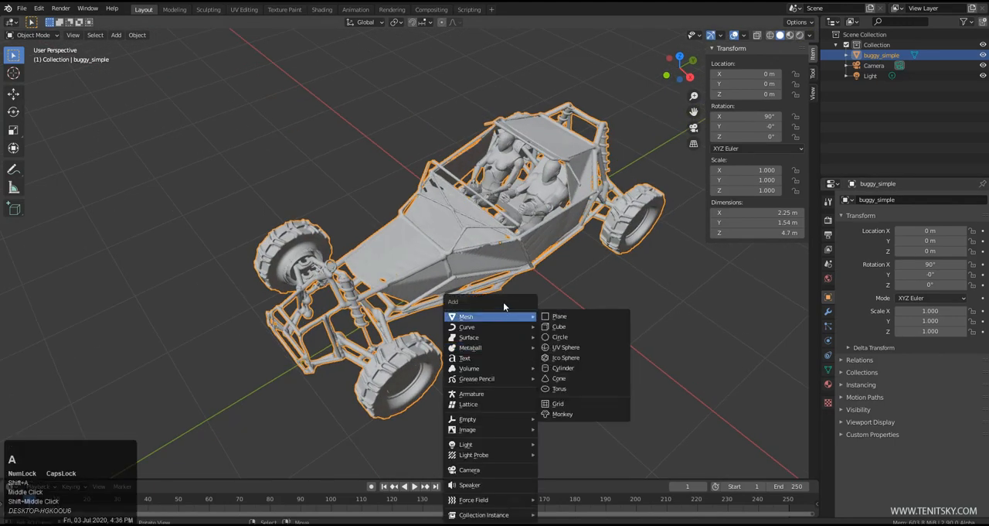
pyautogui.click(575, 315)
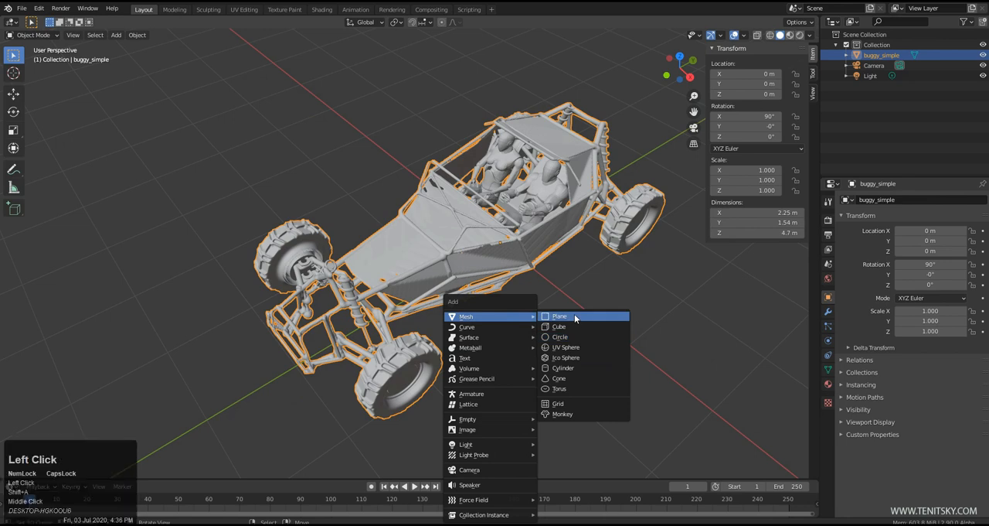
pyautogui.scroll(-6, 466, 292)
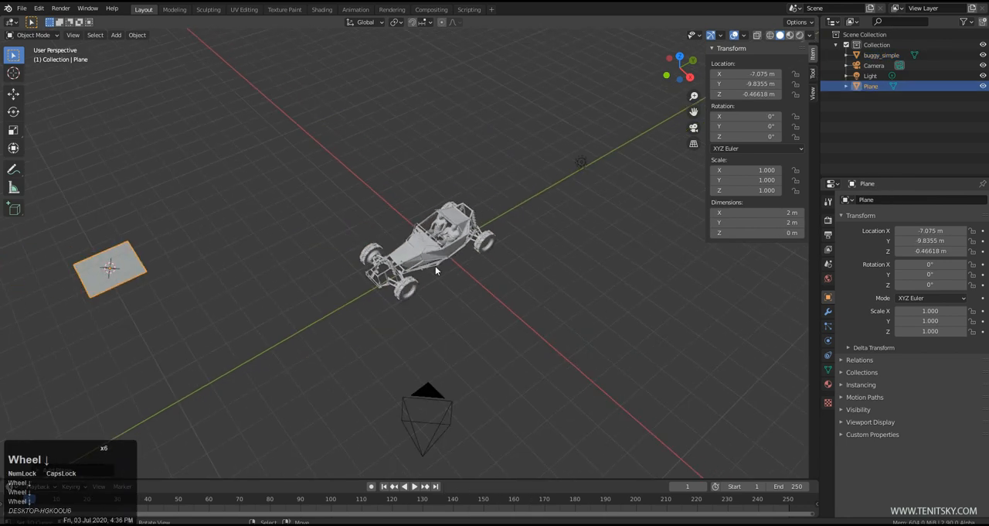
pyautogui.scroll(-4, 232, 289)
pyautogui.moveTo(245, 288); pyautogui.dragTo(279, 287, button='middle')
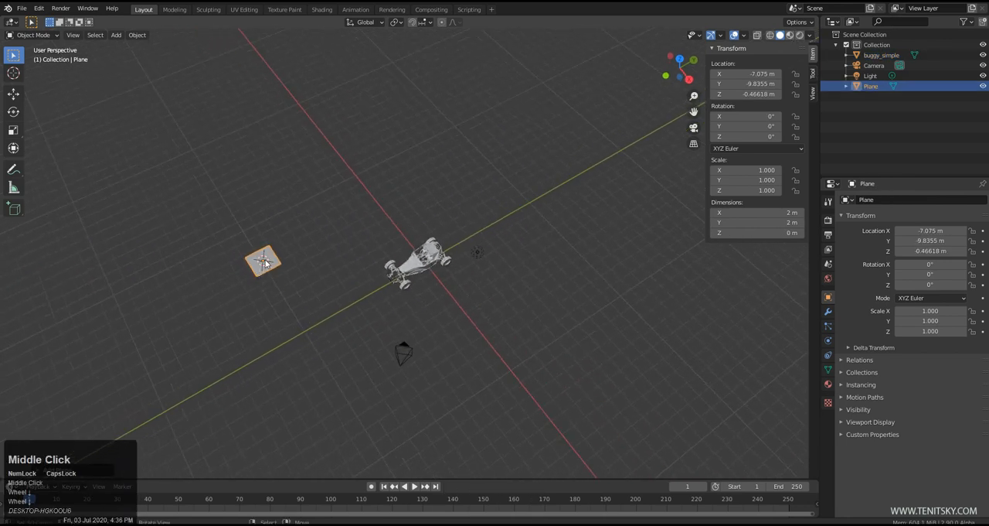
# Scale the plane up uniformly to a factor of about 2766, making a ground about 5532 m across
pyautogui.press('s')
pyautogui.press('Return')
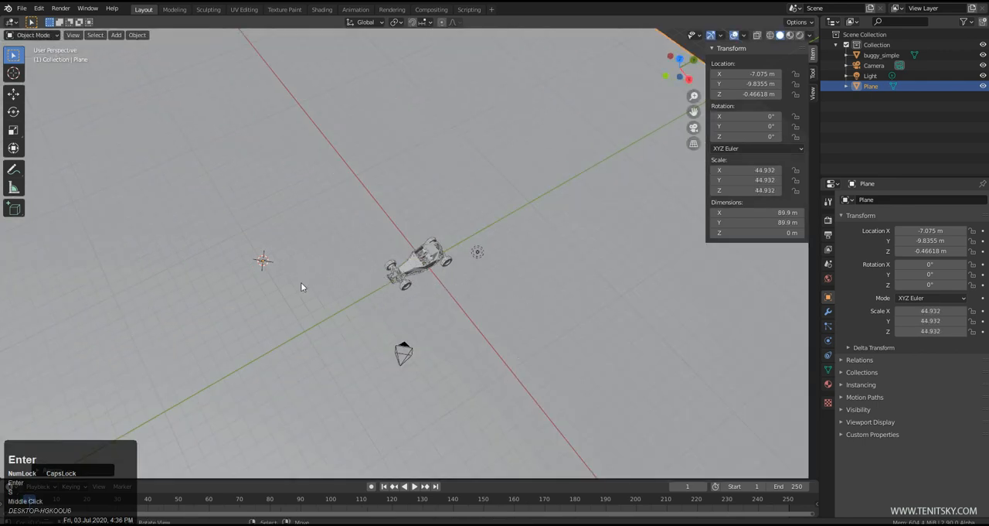
pyautogui.press('s')
pyautogui.press('Return')
pyautogui.moveTo(603, 341); pyautogui.dragTo(443, 257, button='middle')
pyautogui.press('s')
pyautogui.press('Return')
# Switch the viewport to rendered shading with the buggy in view
pyautogui.moveTo(556, 276); pyautogui.dragTo(500, 346, button='middle')
pyautogui.scroll(2, 464, 309)
pyautogui.scroll(2, 532, 305)
pyautogui.moveTo(533, 305); pyautogui.dragTo(736, 161, button='middle')
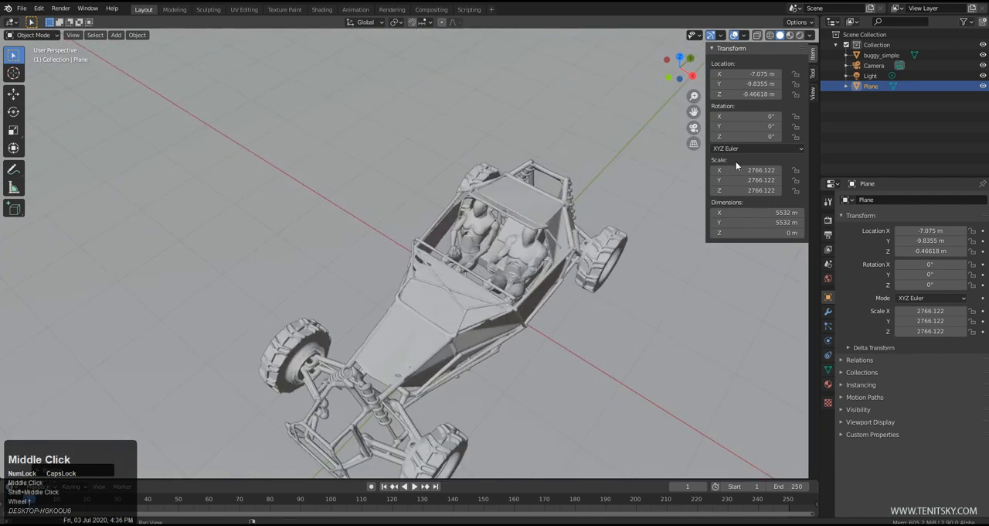
pyautogui.click(800, 35)
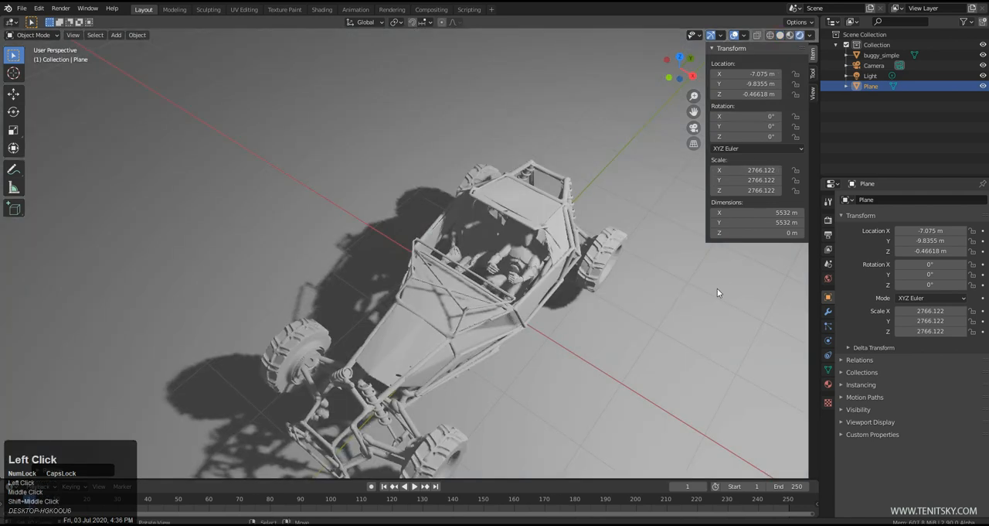
pyautogui.moveTo(717, 293); pyautogui.dragTo(694, 224, button='middle')
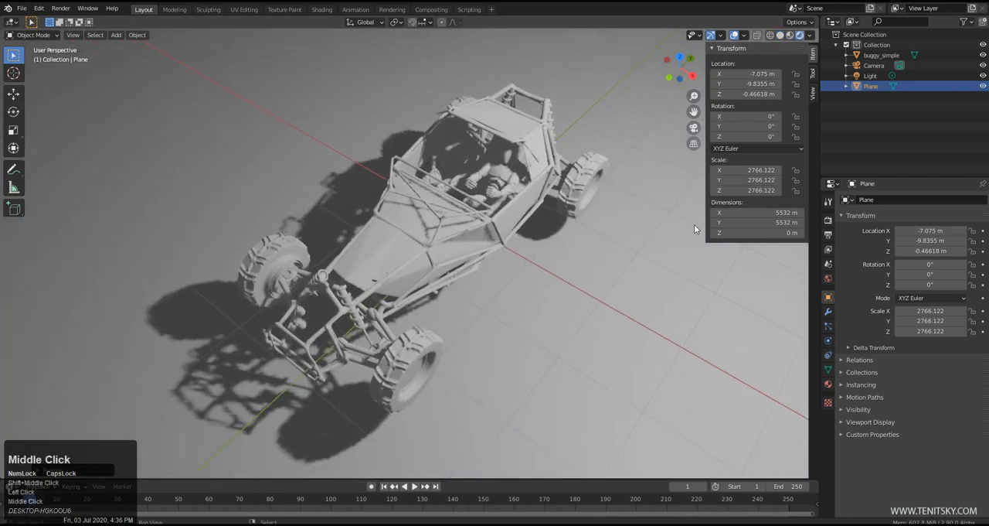
# Look through the plane's and the world's property categories to locate the scene's render settings
pyautogui.click(829, 279)
pyautogui.click(829, 296)
pyautogui.click(829, 310)
pyautogui.click(828, 297)
pyautogui.click(829, 278)
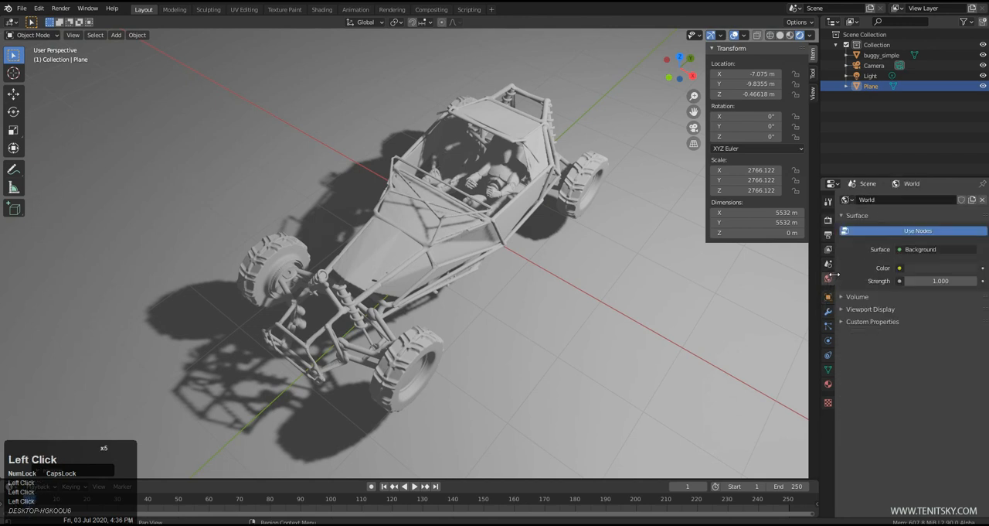
pyautogui.click(828, 340)
pyautogui.click(829, 311)
pyautogui.click(829, 297)
pyautogui.click(828, 278)
pyautogui.click(829, 220)
# Select the scene's light above the buggy
pyautogui.moveTo(620, 316); pyautogui.dragTo(485, 343, button='middle')
pyautogui.scroll(-3, 431, 364)
pyautogui.keyDown('shift'); pyautogui.moveTo(431, 364); pyautogui.dragTo(524, 320, button='middle'); pyautogui.keyUp('shift')
pyautogui.rightClick(362, 382)
pyautogui.rightClick(454, 215)
pyautogui.moveTo(454, 217); pyautogui.dragTo(433, 324, button='middle')
# Move the light close to the front of the buggy, to about X 1.62 m, Y -1.99 m, Z 3.04 m
pyautogui.press('g')
pyautogui.moveTo(269, 267); pyautogui.dragTo(344, 296, button='middle')
pyautogui.press('g')
pyautogui.press('Return')
pyautogui.keyDown('shift'); pyautogui.moveTo(421, 404); pyautogui.dragTo(456, 317, button='middle'); pyautogui.keyUp('shift')
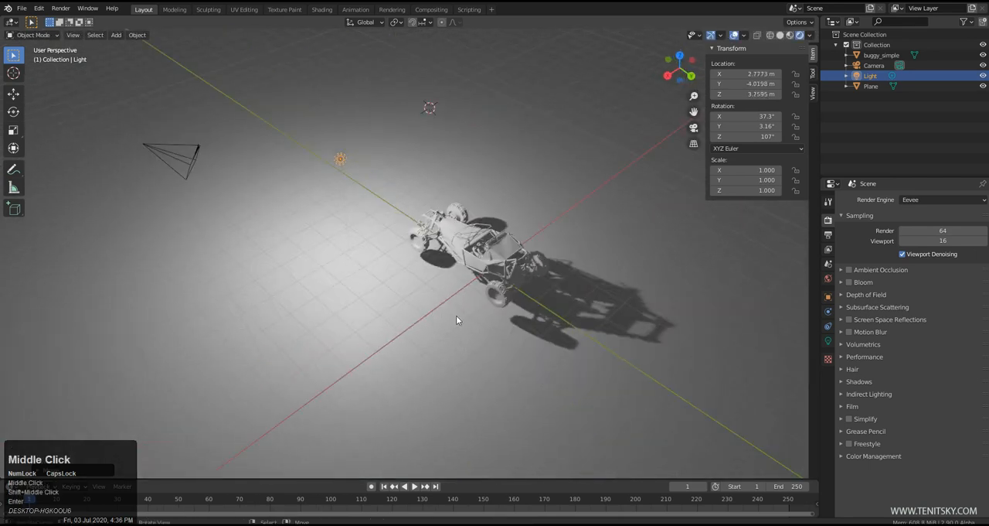
pyautogui.press('g')
pyautogui.press('Return')
pyautogui.scroll(4, 516, 324)
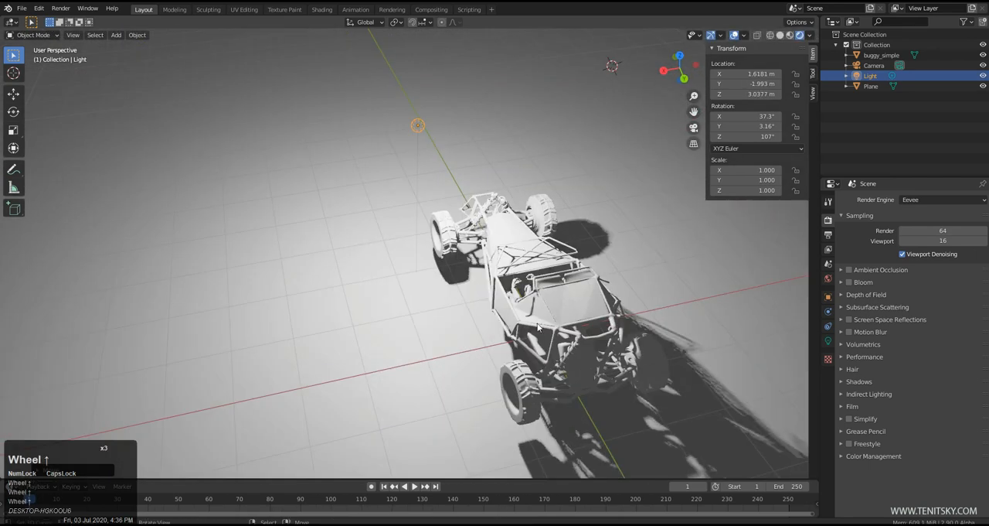
# Set the render engine to Cycles and inspect the path-traced preview of the buggy close up from the front
pyautogui.keyDown('shift'); pyautogui.moveTo(596, 317); pyautogui.dragTo(850, 238, button='middle'); pyautogui.keyUp('shift')
pyautogui.click(939, 200)
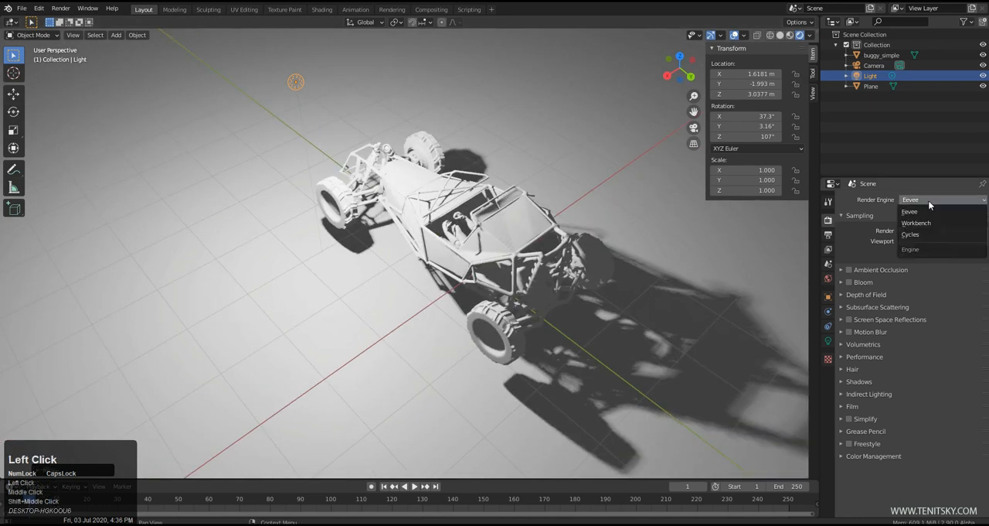
pyautogui.click(920, 226)
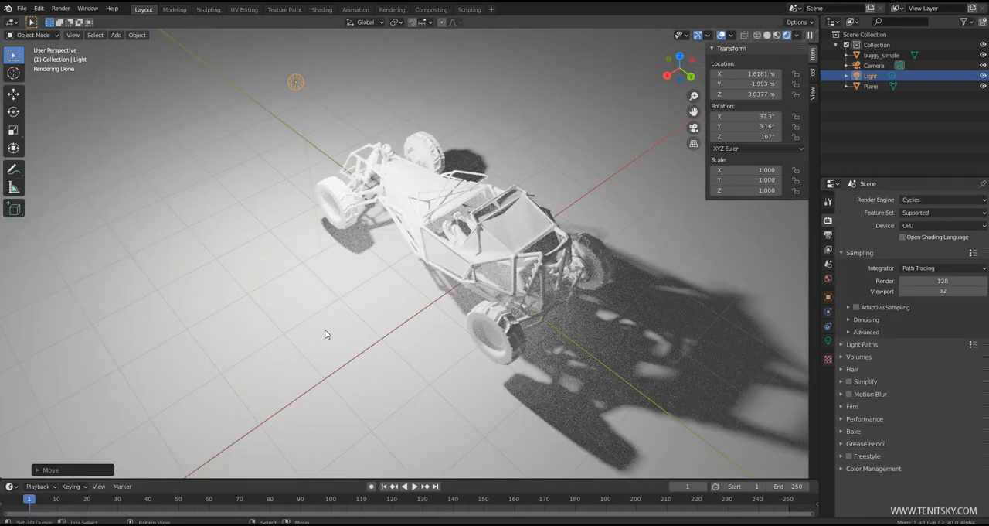
pyautogui.moveTo(348, 332); pyautogui.dragTo(499, 309, button='middle')
pyautogui.keyDown('shift'); pyautogui.moveTo(353, 272); pyautogui.dragTo(562, 265, button='middle'); pyautogui.keyUp('shift')
pyautogui.scroll(3, 552, 326)
pyautogui.scroll(-5, 562, 264)
pyautogui.scroll(8, 563, 326)
pyautogui.moveTo(563, 325); pyautogui.dragTo(527, 287, button='middle')
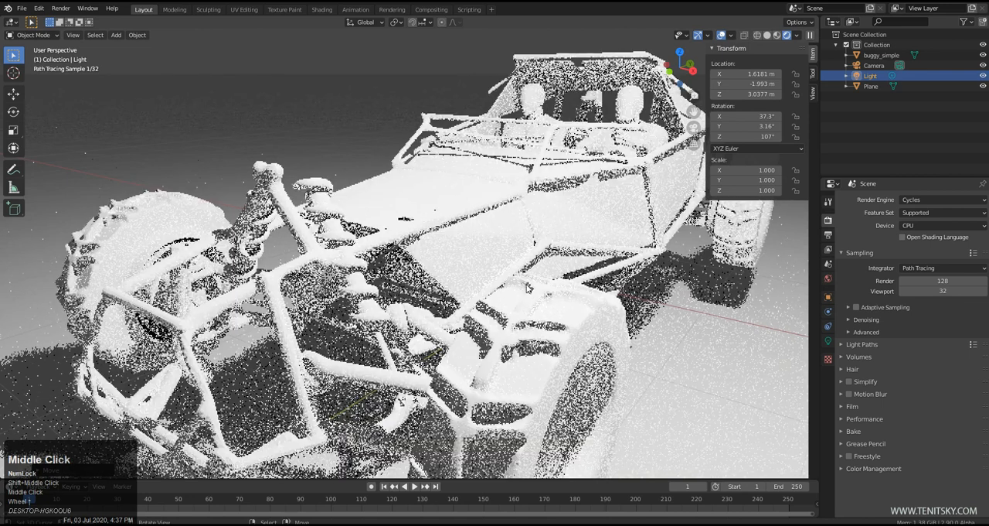
# Raise the ground plane vertically along the global Z axis to about Z 0.039 m, up to the buggy's wheels
pyautogui.scroll(-6, 526, 300)
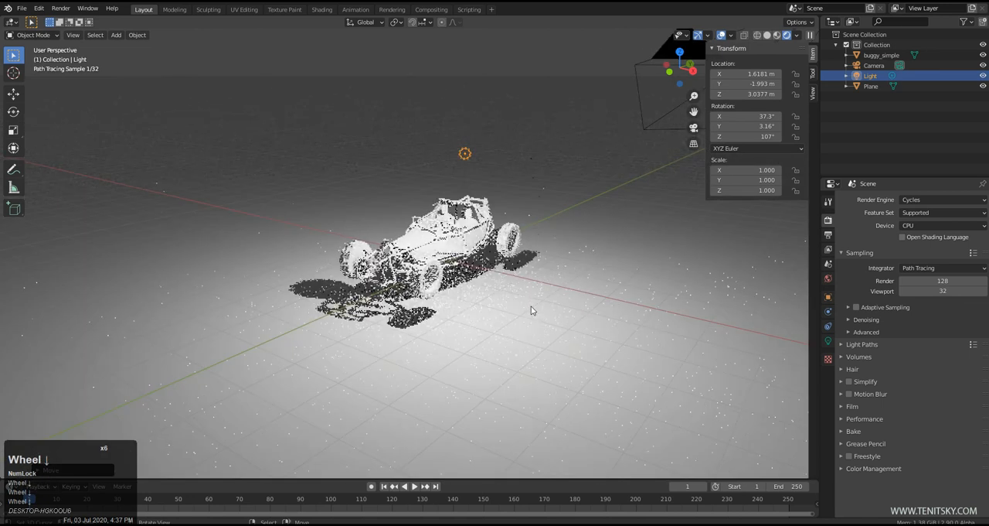
pyautogui.rightClick(517, 308)
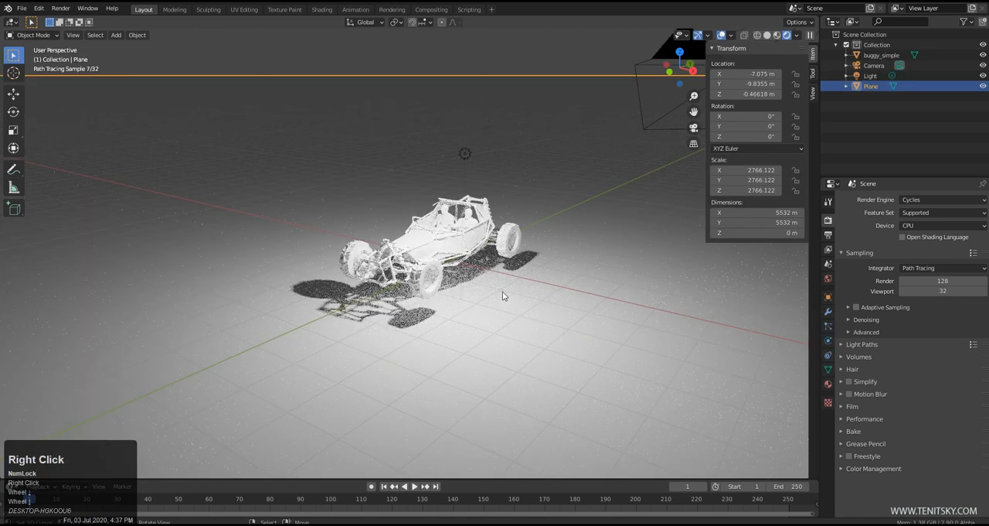
pyautogui.press('g')
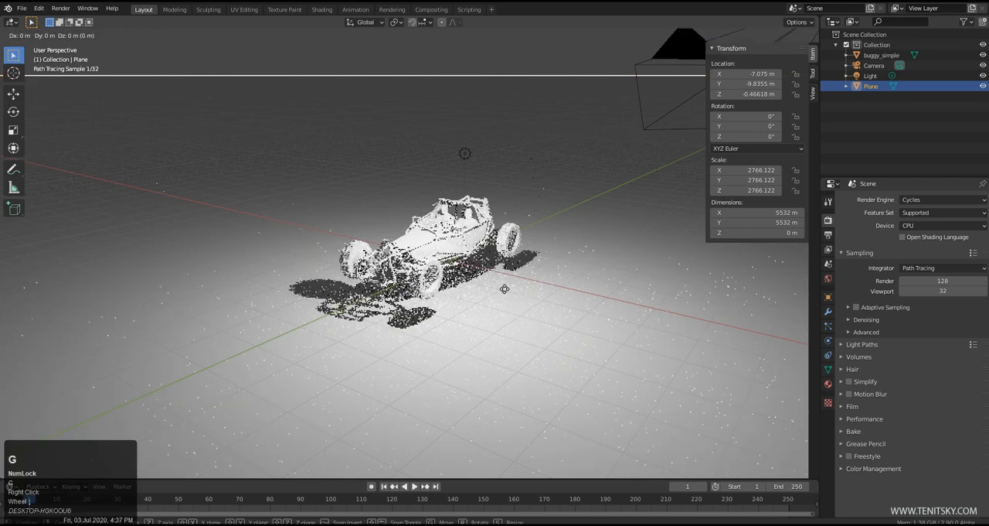
pyautogui.press('z')
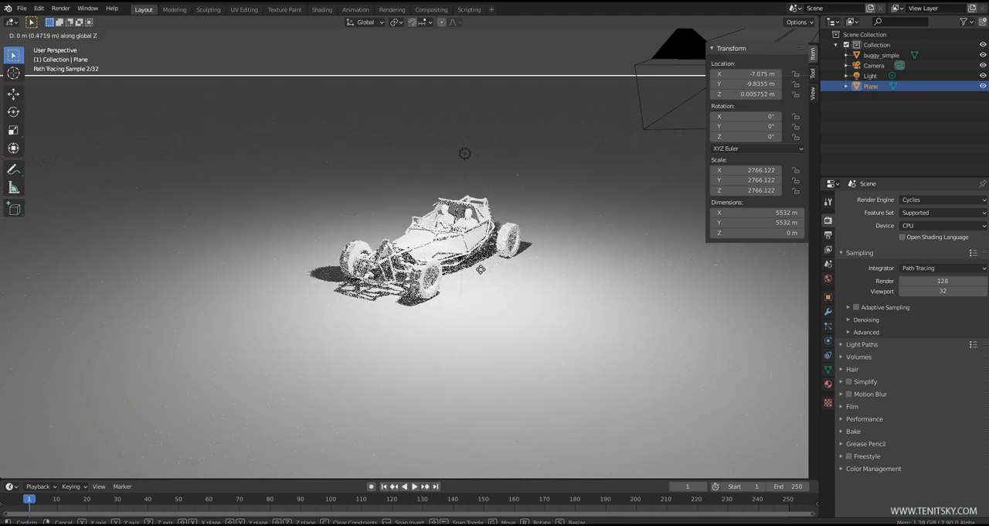
pyautogui.press('shift')
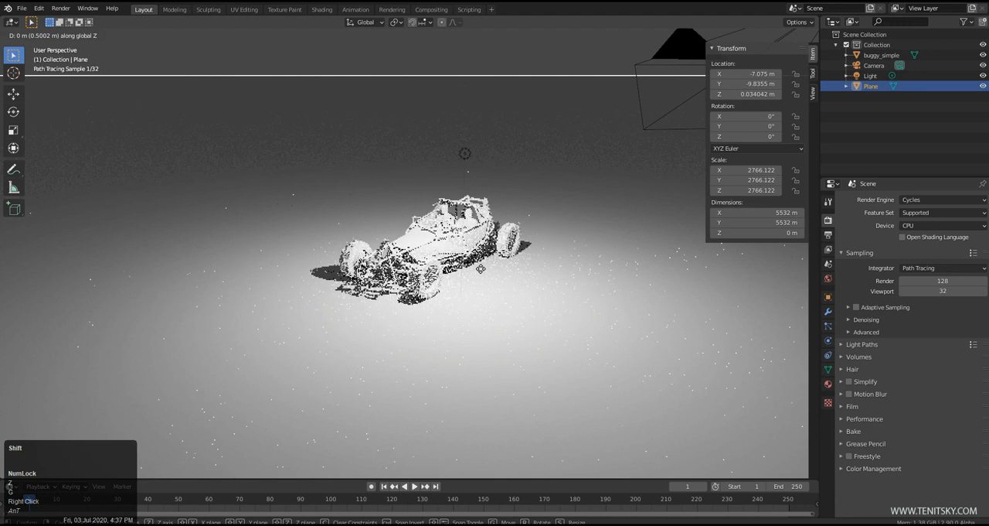
pyautogui.press('Return')
pyautogui.click(466, 96)
# Deselect the ground plane and inspect the path-traced buggy close up from the front and the side
pyautogui.scroll(6, 491, 281)
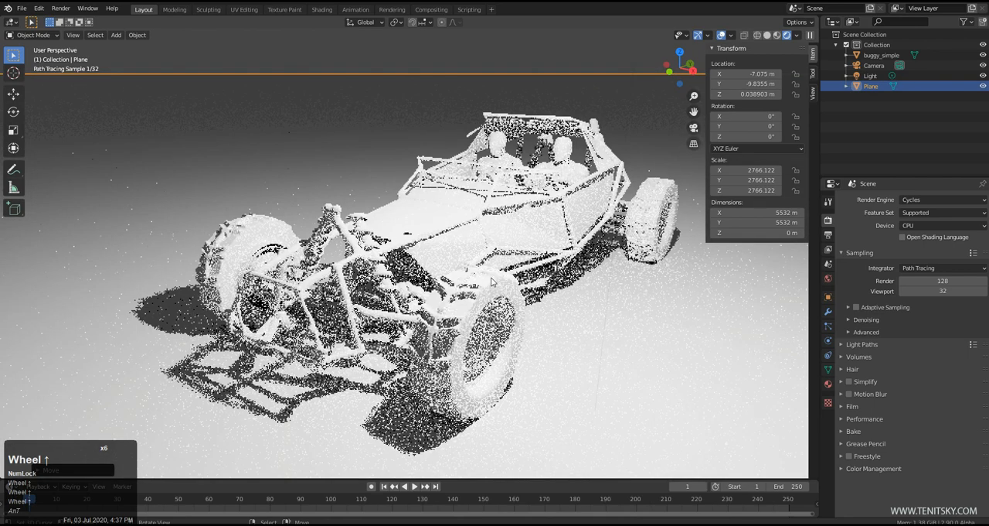
pyautogui.moveTo(493, 280); pyautogui.dragTo(487, 271, button='middle')
pyautogui.keyDown('shift'); pyautogui.moveTo(585, 147); pyautogui.dragTo(573, 135, button='middle'); pyautogui.keyUp('shift')
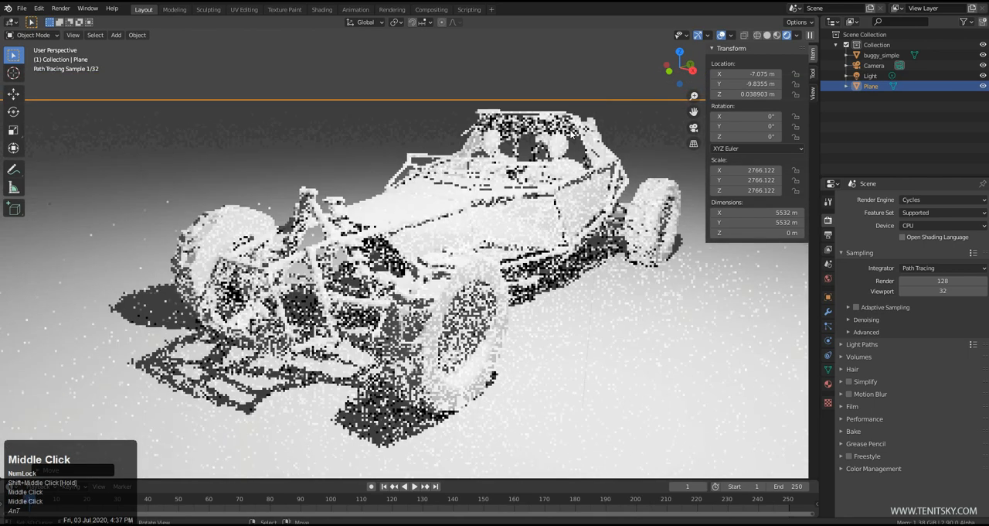
pyautogui.rightClick(563, 95)
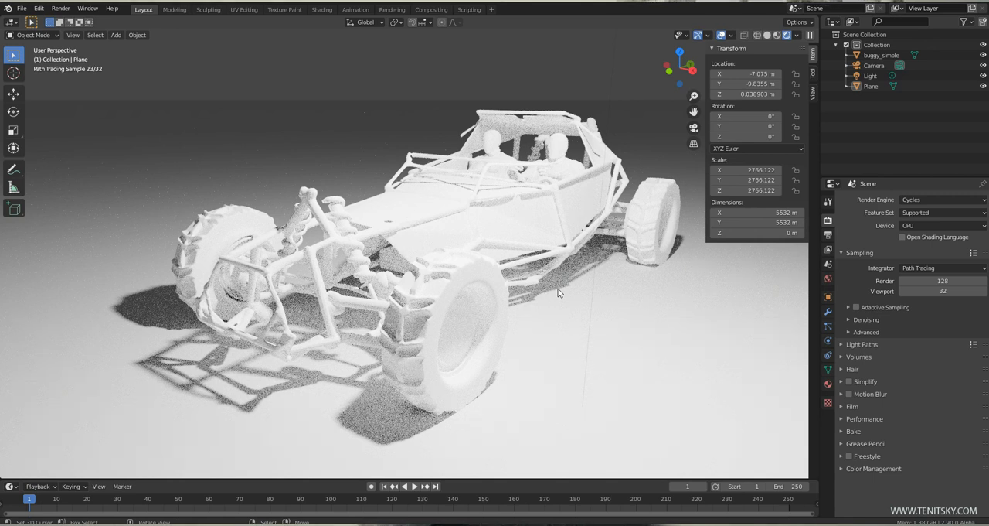
pyautogui.moveTo(667, 296); pyautogui.dragTo(524, 313, button='middle')
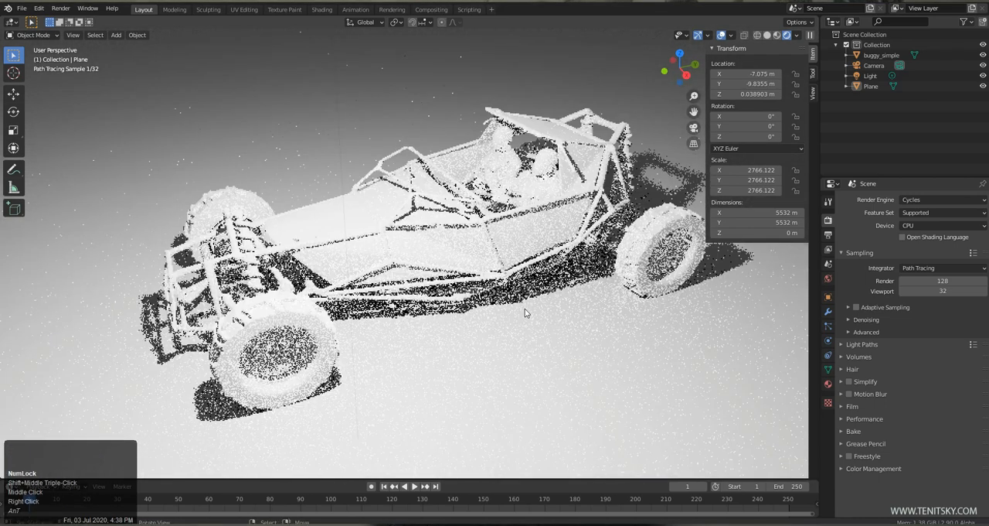